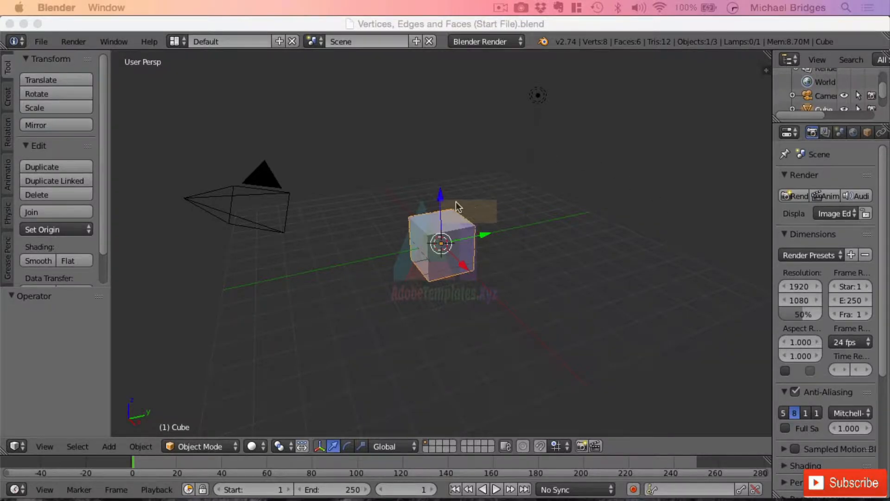
Move the cube up about 1.506 units along the Z axis
click(439, 199)
drag(440, 199, 439, 161)
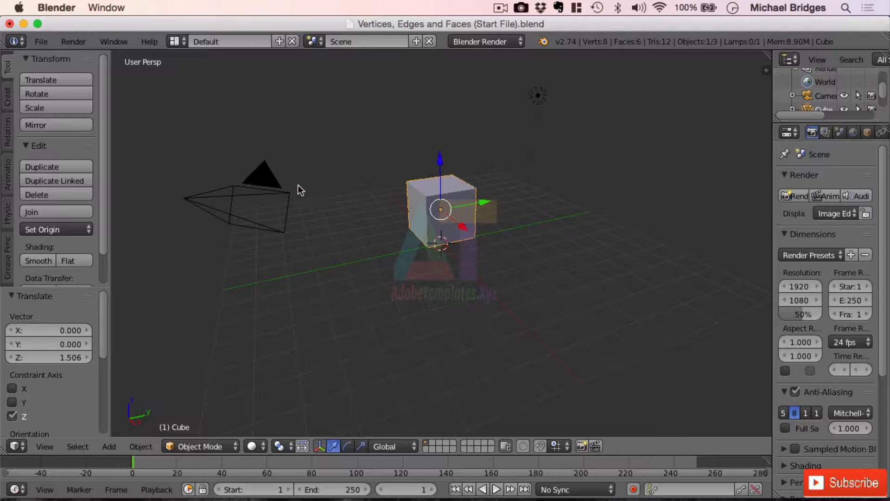
Select the camera and after it the lamp in the 3D view
click(272, 183)
right_click(265, 182)
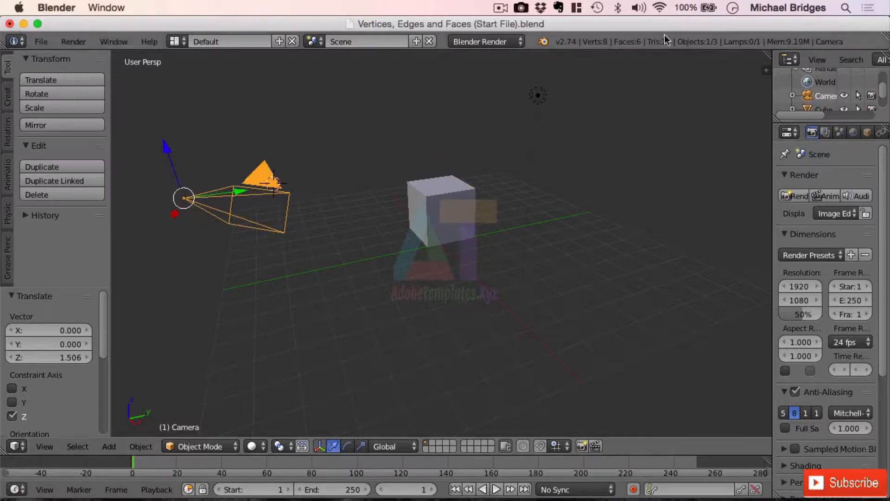
right_click(536, 99)
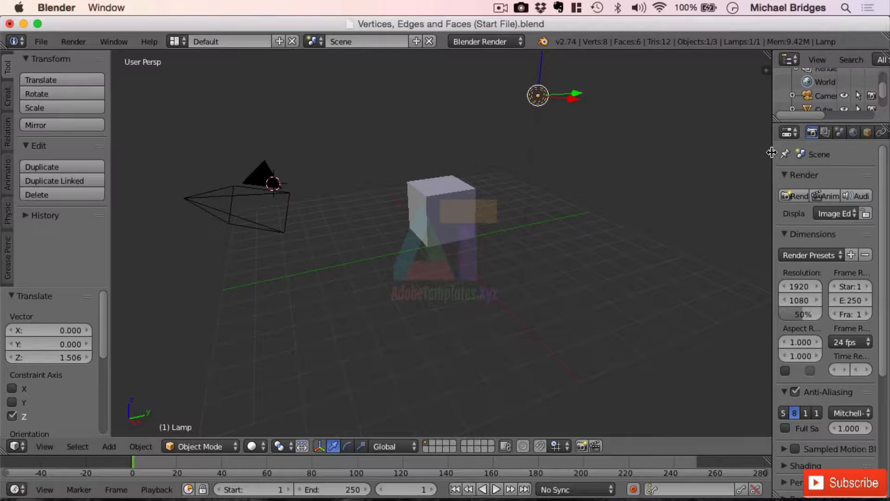
Widen the outliner and properties area and make the outliner taller to show the whole scene list
drag(774, 156, 682, 158)
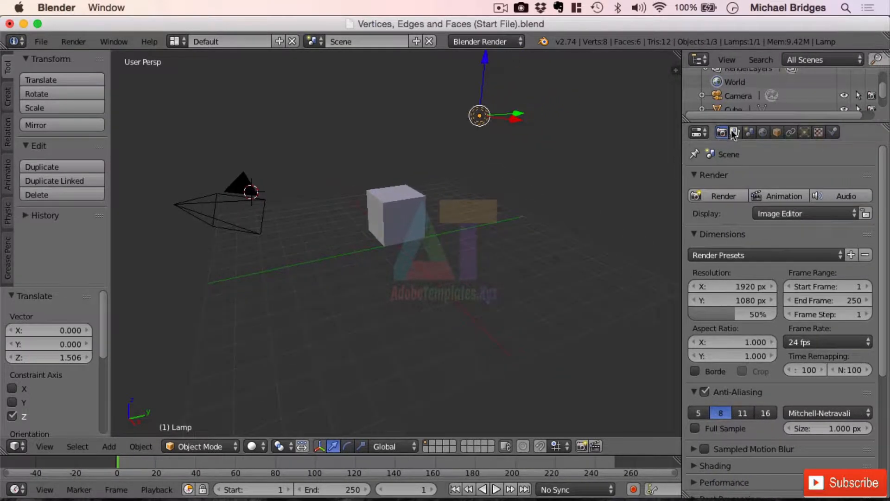
drag(735, 123, 735, 335)
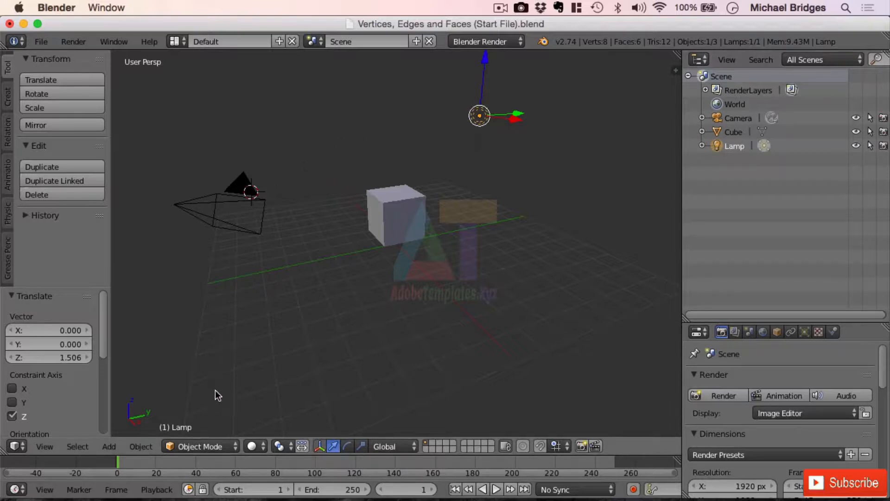
Check which interaction modes are available for the selected lamp
click(207, 449)
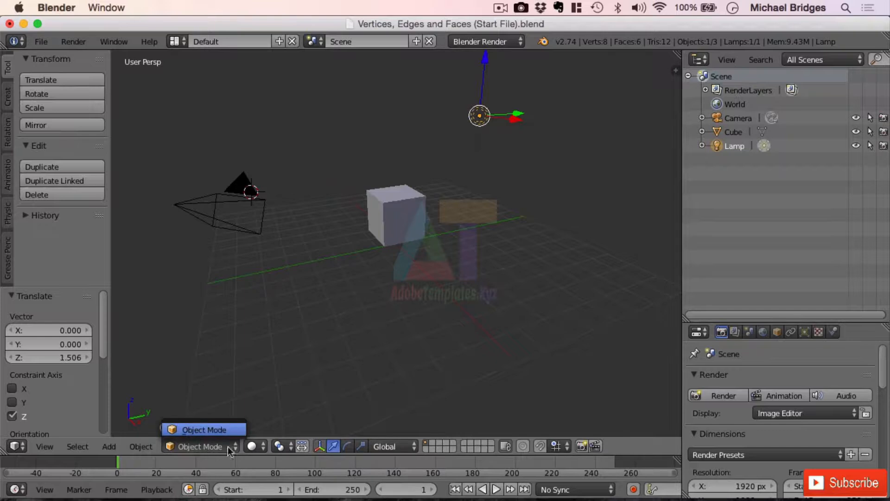
click(210, 431)
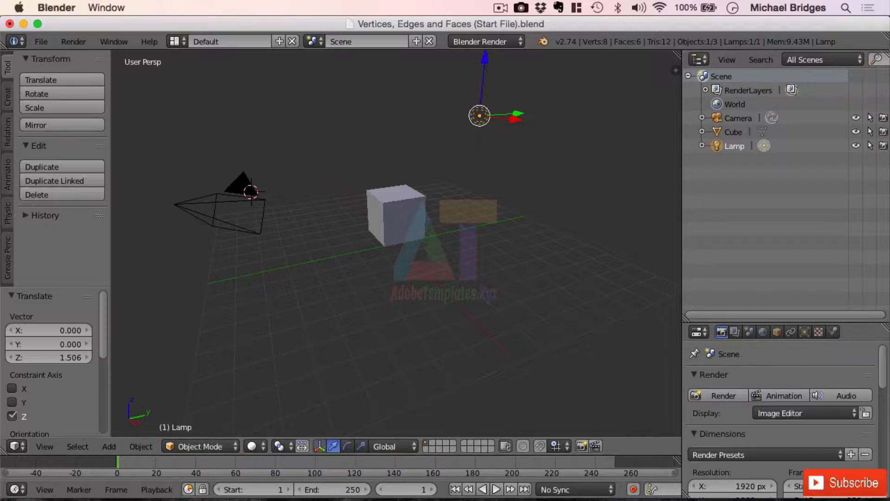
Select the Cube in the outliner and switch it to Edit Mode
click(732, 133)
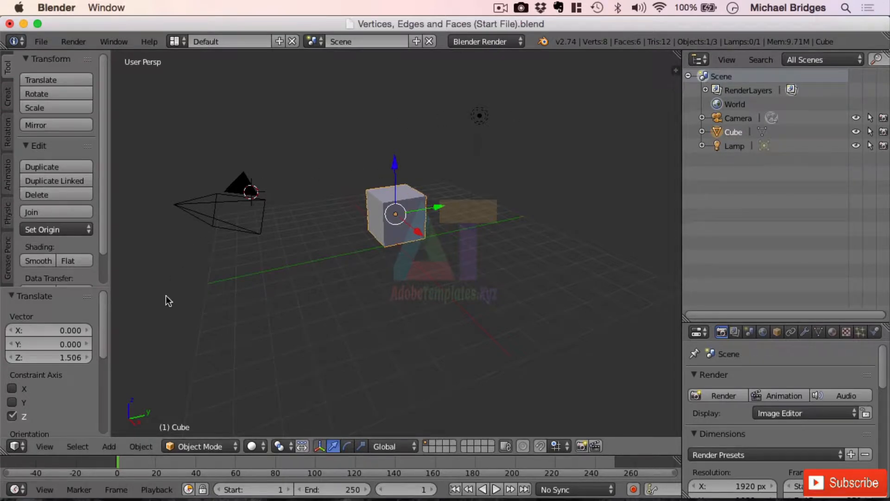
click(204, 445)
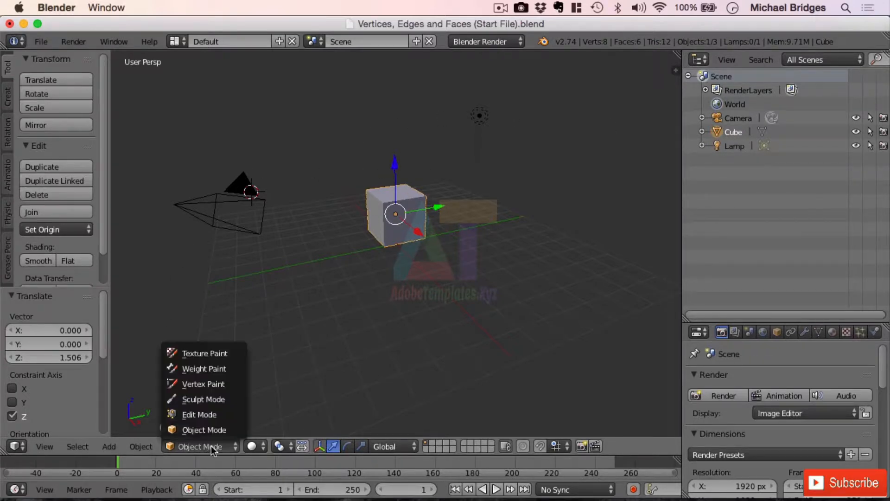
click(226, 415)
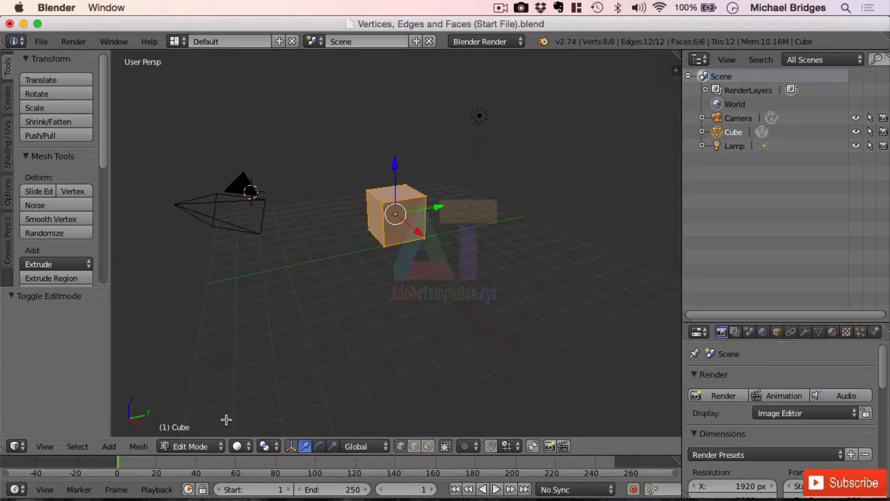
Toggle the cube twice between Edit Mode and Object Mode, ending in Edit Mode
key(Tab)
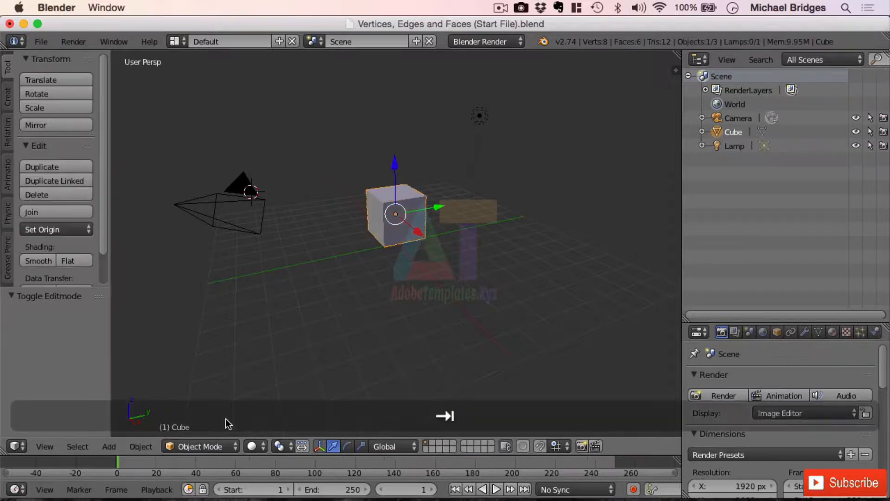
key(Tab)
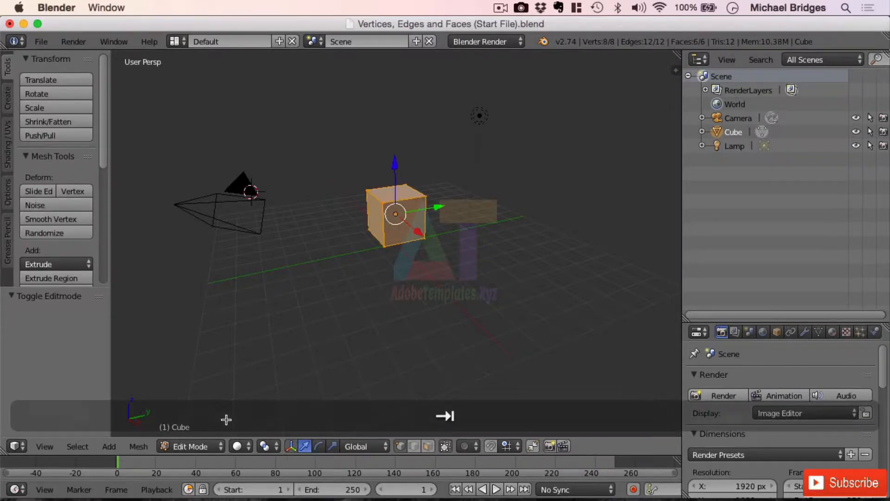
key(Tab)
key(Tab)
mouse_move(107, 482)
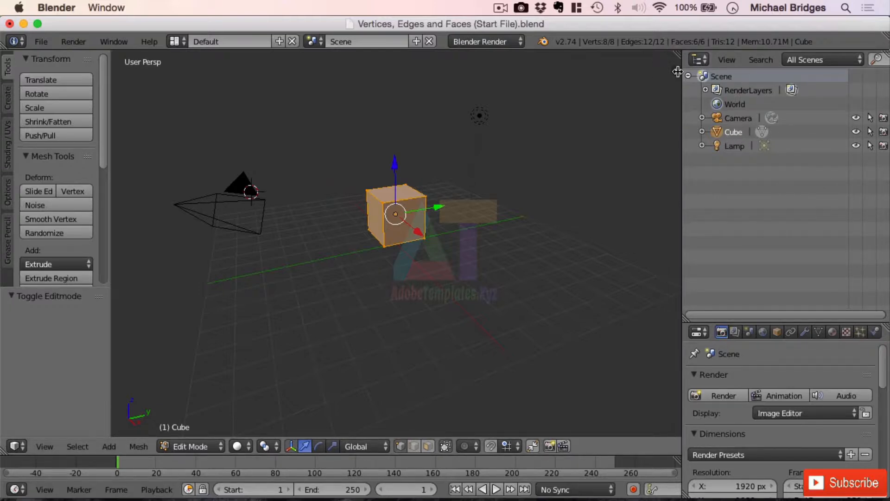
Rename the cube object to Cube1 in its item properties
key(n)
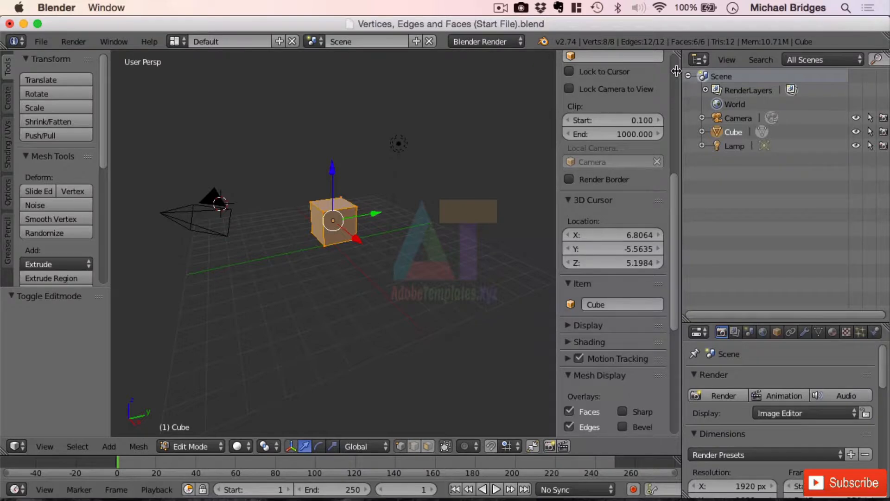
key(n)
key(n)
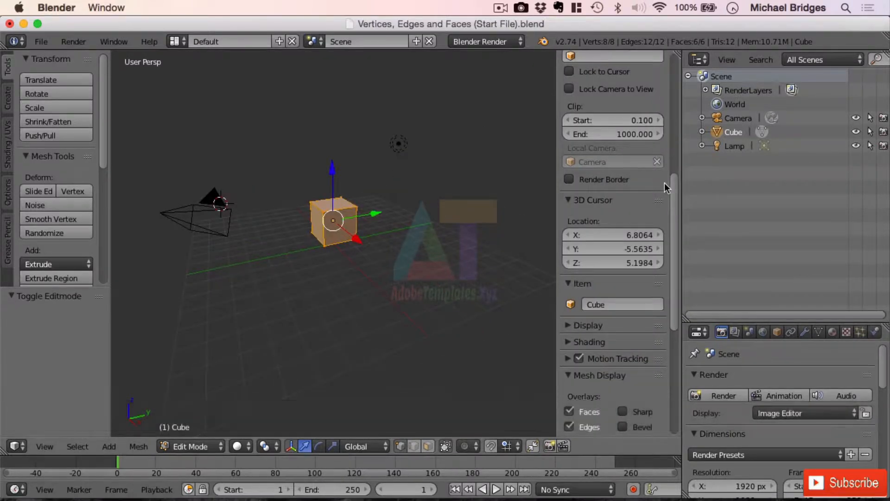
drag(673, 194, 682, 223)
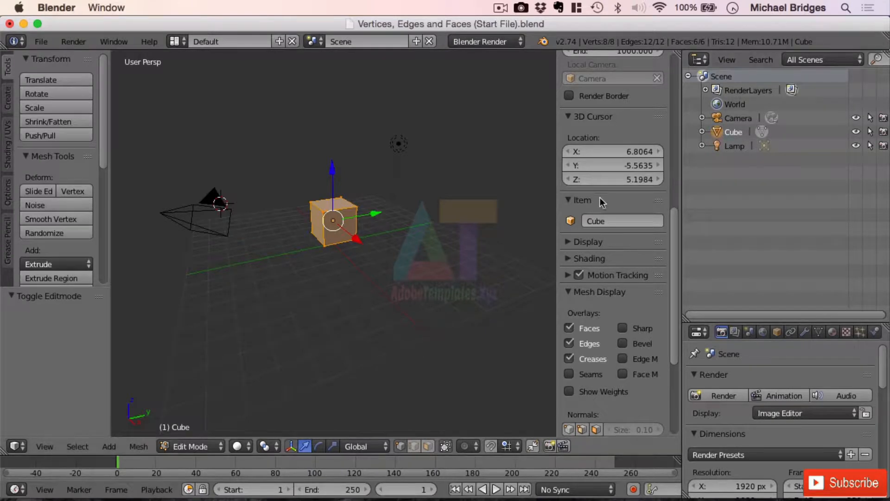
click(602, 222)
key(shift)
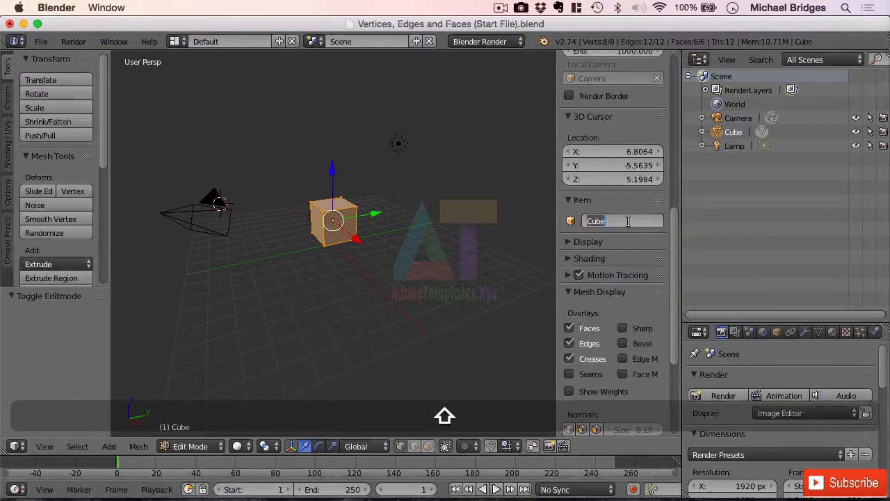
text(Cube)
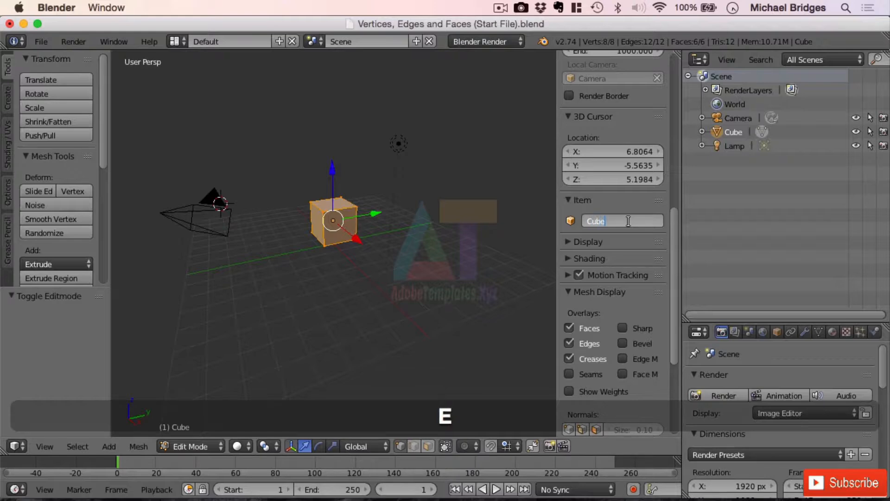
text(1)
key(Return)
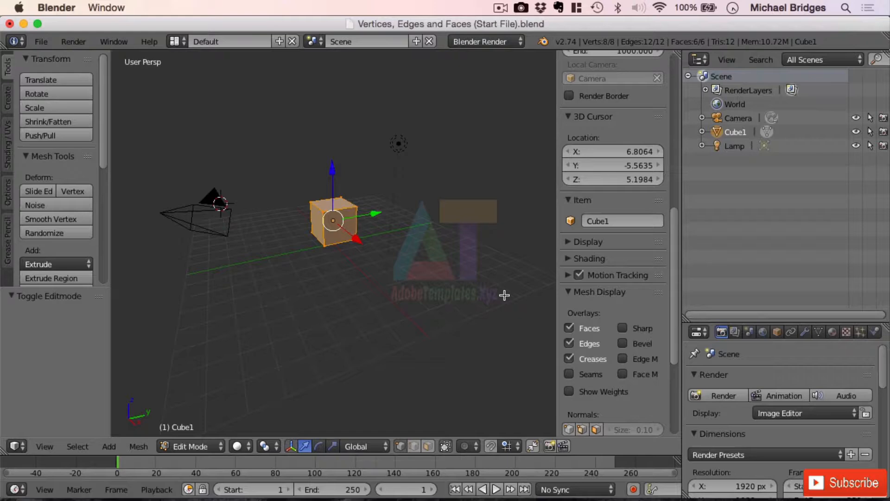
Hide the 3D view's properties sidebar and narrow the outliner area to enlarge the viewport
drag(681, 157, 621, 156)
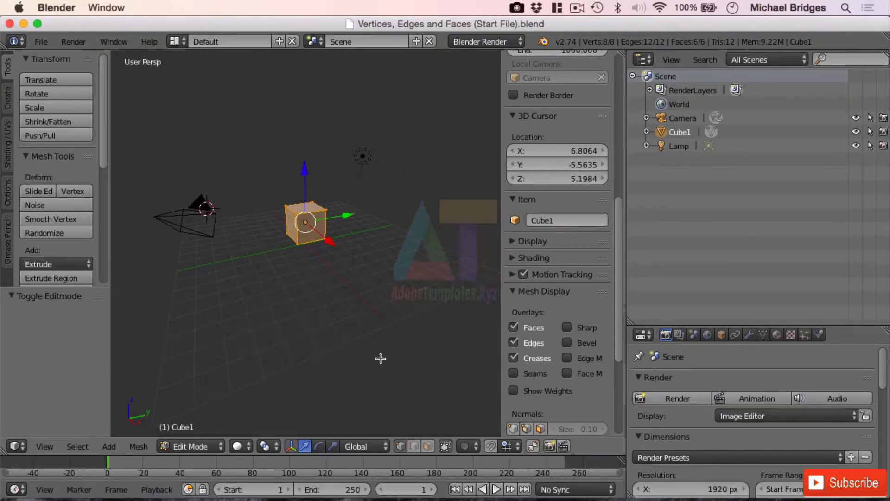
key(n)
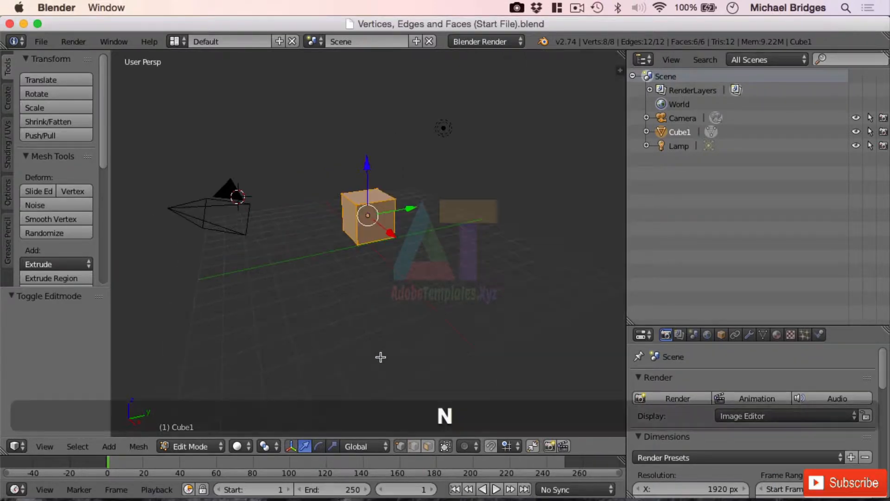
drag(627, 201, 777, 229)
Deselect the whole mesh and select three of the cube's corner vertices one after another in a close view
middle_drag(600, 183, 411, 160)
scroll(433, 160, up, 4)
middle_drag(440, 126, 479, 167)
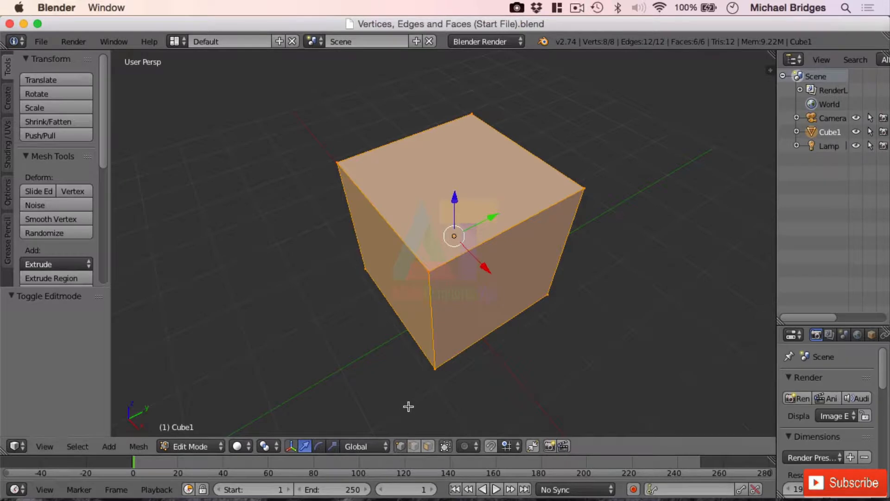
key(a)
right_click(434, 368)
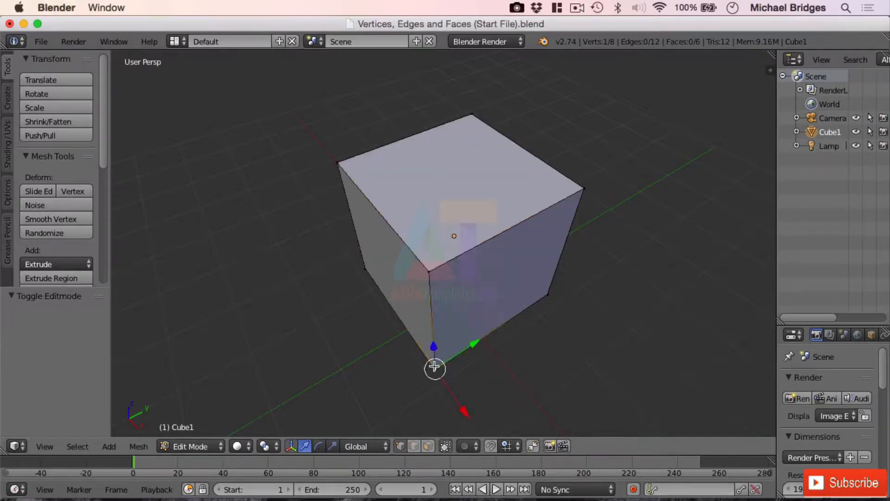
right_click(549, 295)
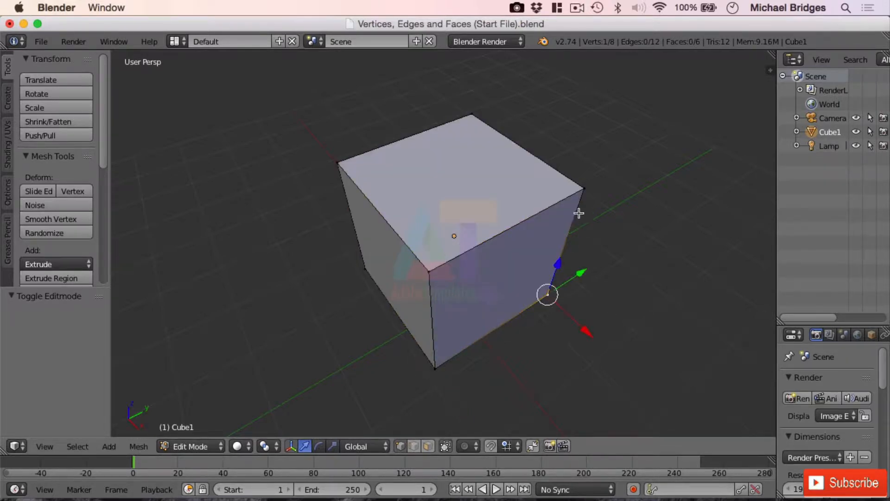
right_click(582, 189)
Clear the vertex selection, switch to edge selection and select four of the cube's edges one after another
key(a)
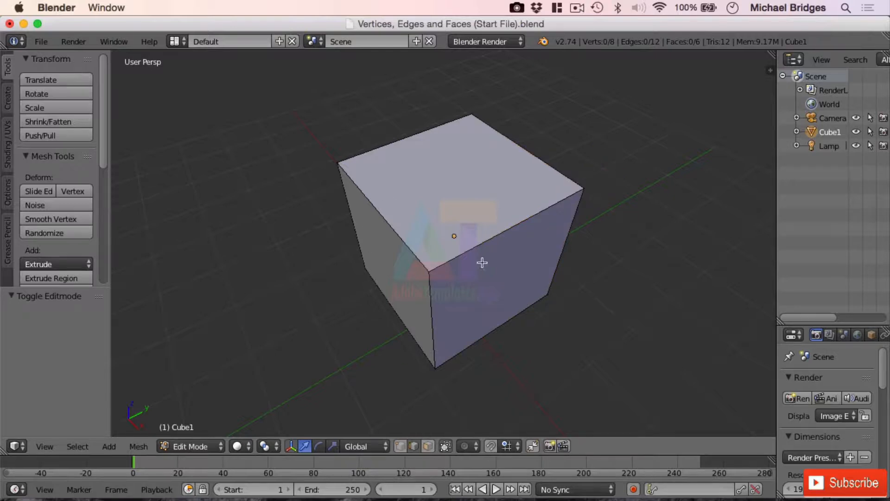
right_click(499, 231)
right_click(387, 213)
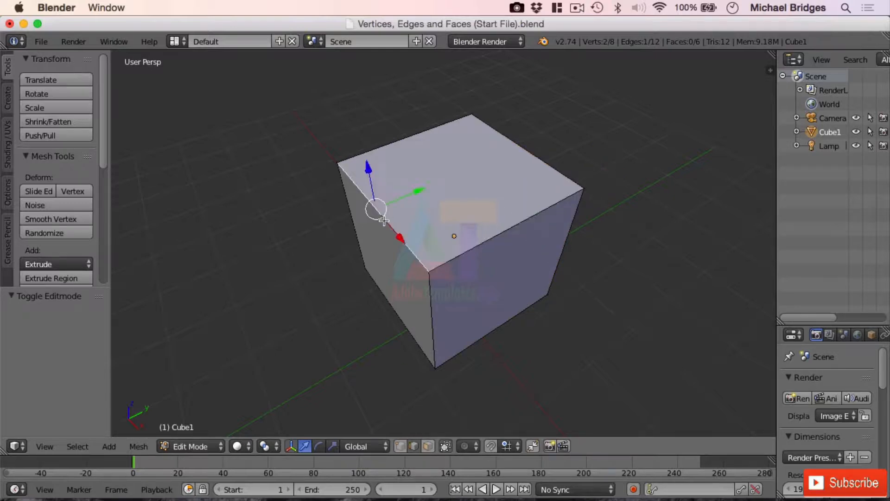
right_click(430, 296)
right_click(498, 327)
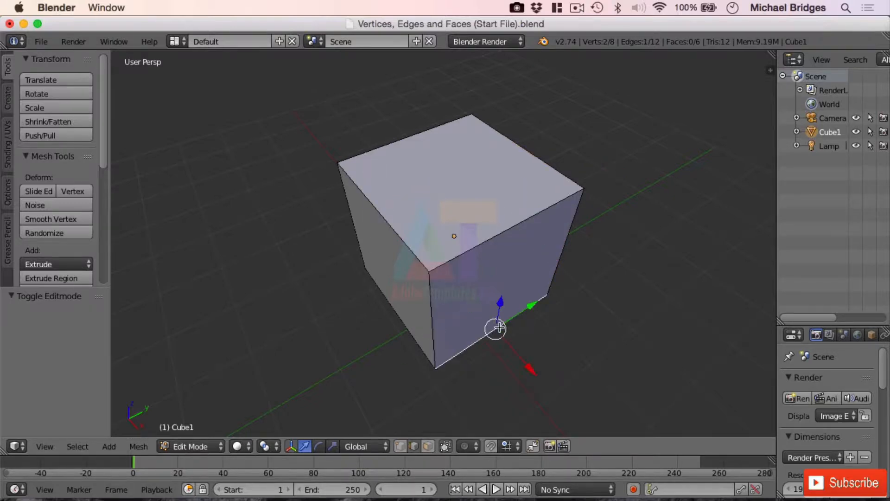
Switch to face selection and select the cube's visible side and top faces in turn, ending with the top face
click(427, 446)
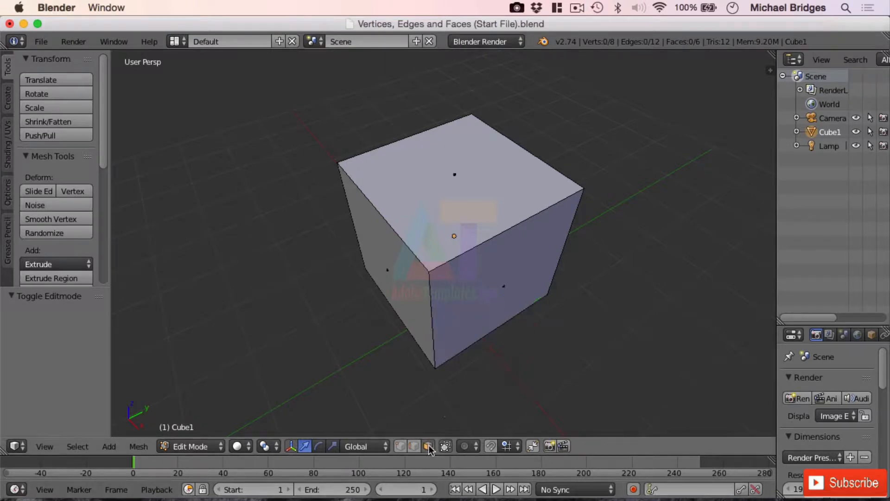
right_click(510, 274)
right_click(440, 171)
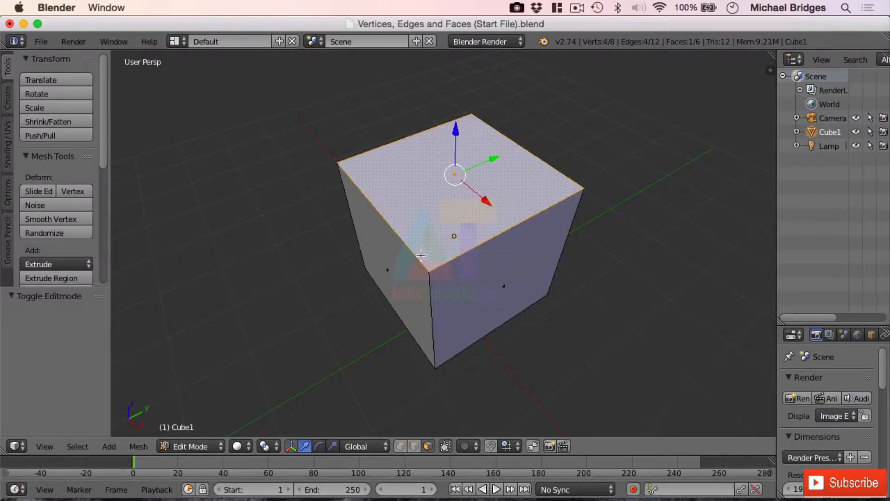
right_click(404, 272)
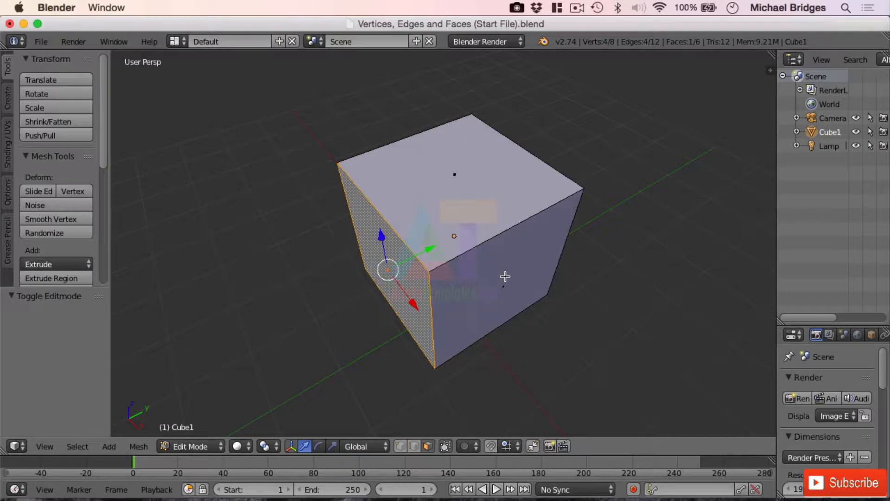
right_click(476, 173)
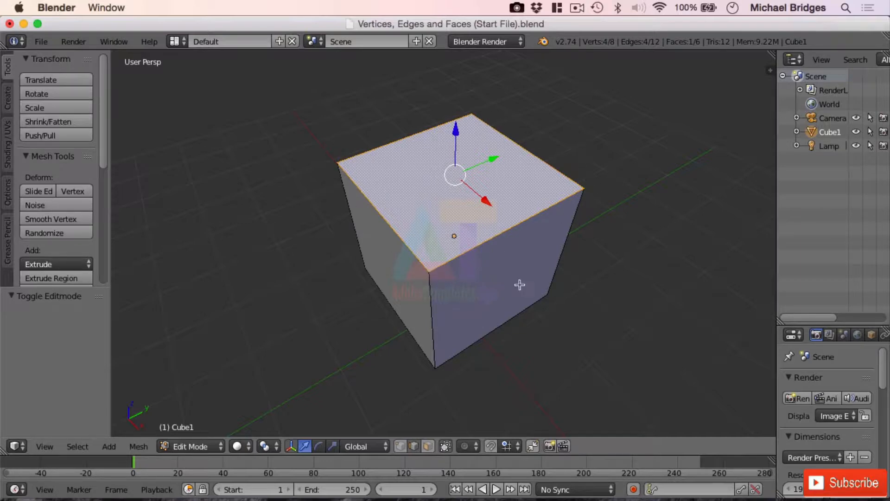
Switch to vertex selection and move the selected top face by about -0.215 in X, -0.099 in Y and 0.114 in Z
click(401, 447)
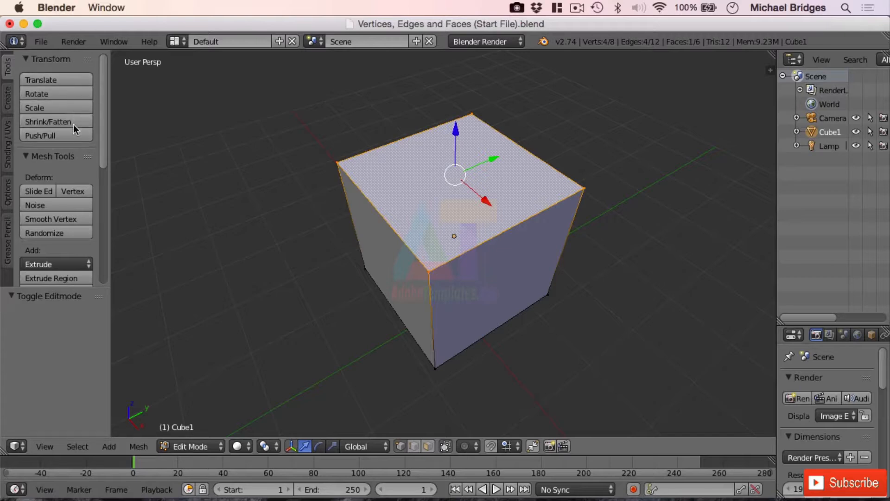
click(71, 82)
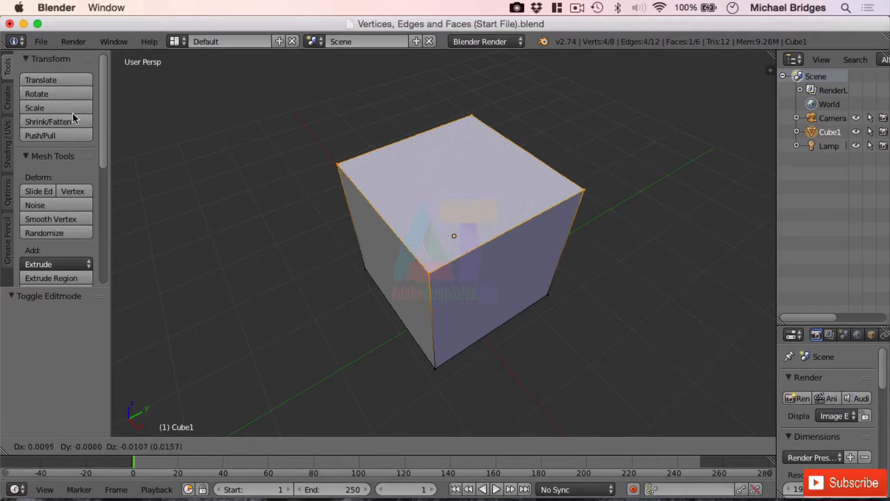
right_click(80, 89)
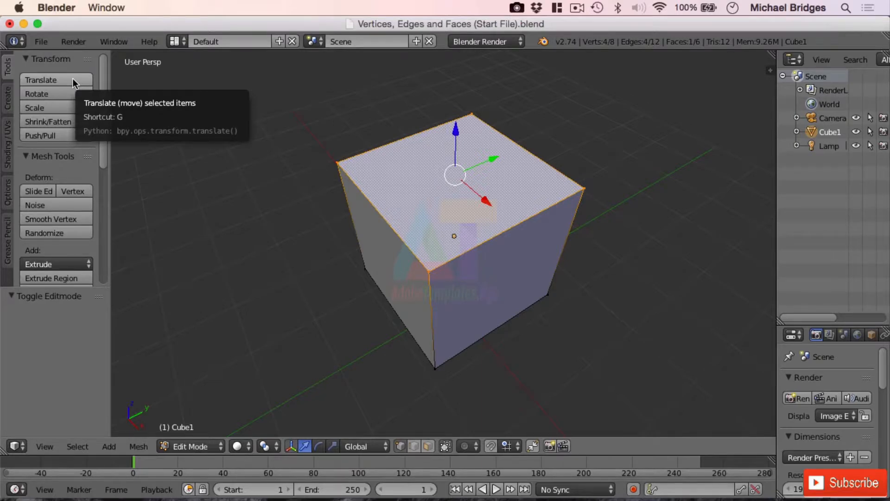
key(g)
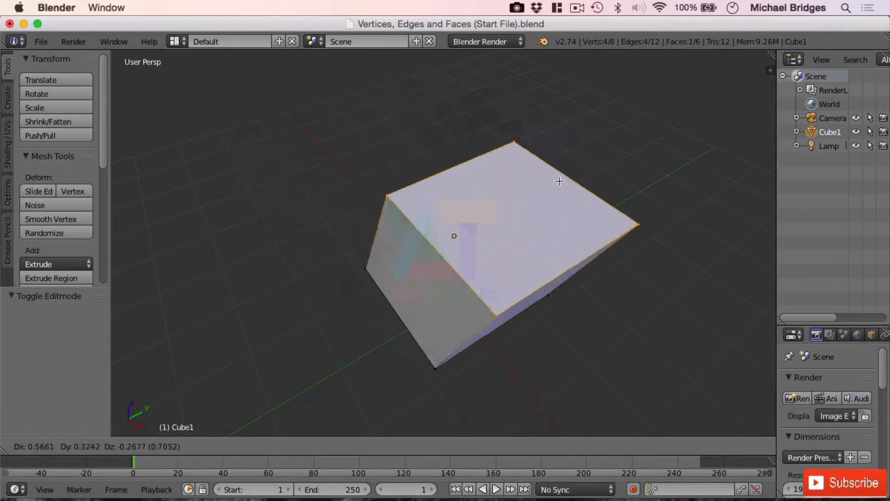
click(465, 153)
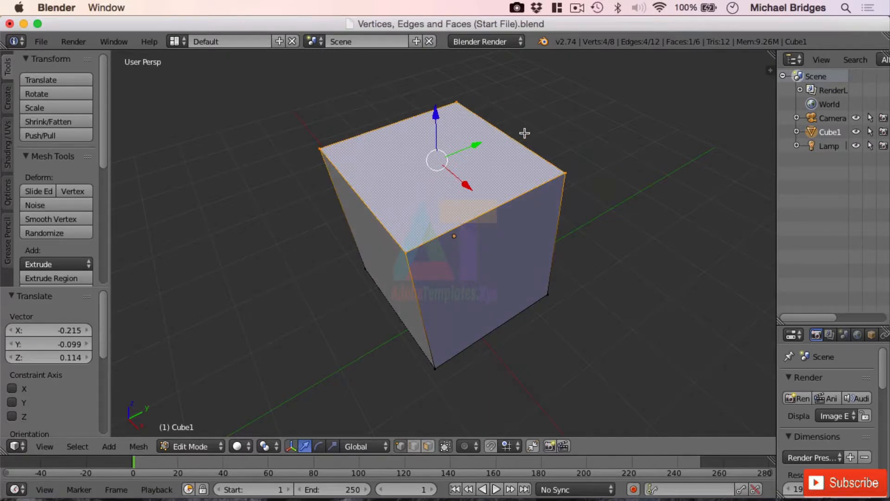
Rotate the top face by about -24.3° and scale it down uniformly to about 0.29
key(r)
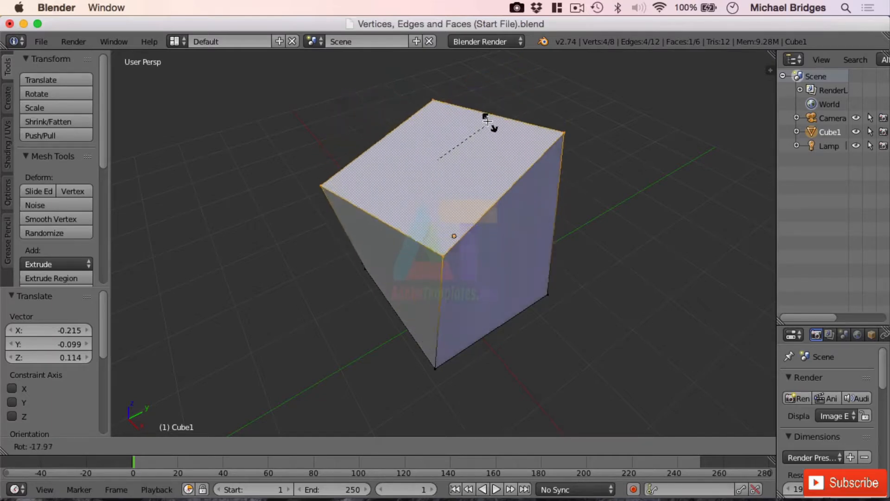
click(487, 123)
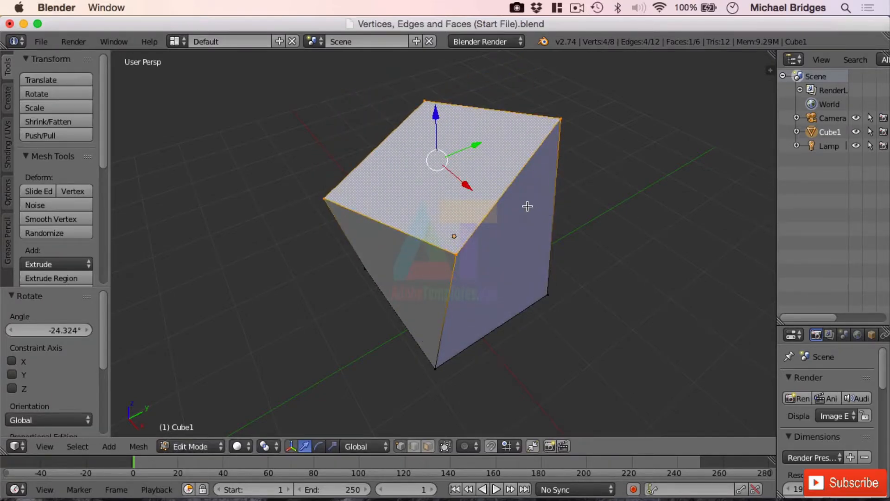
key(s)
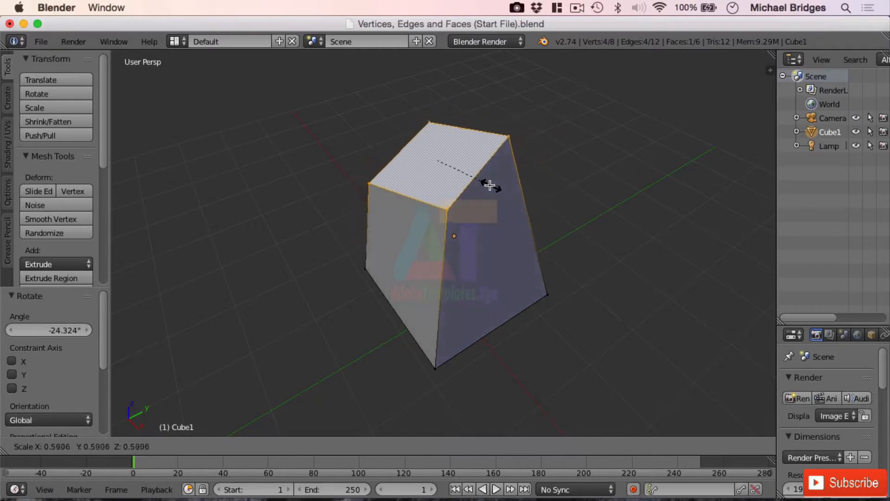
click(463, 180)
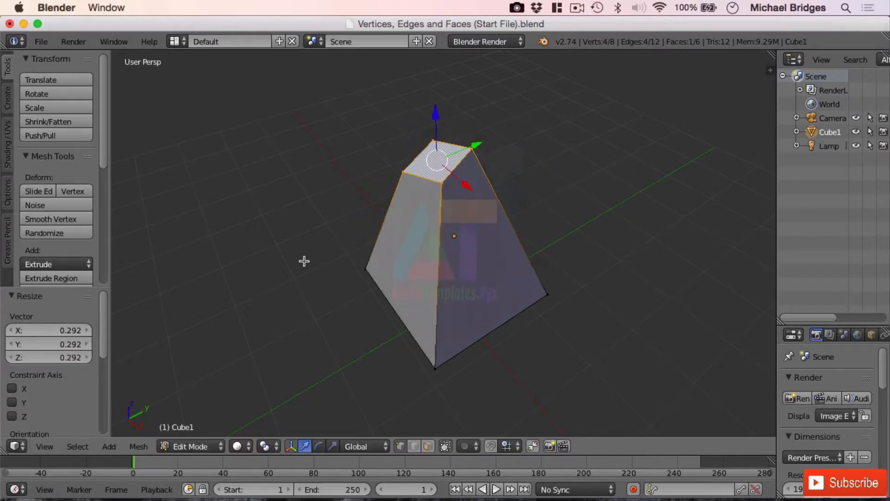
Switch to edge selection and delete the front vertical edge of the tapered cube as an edge
middle_drag(304, 261, 320, 274)
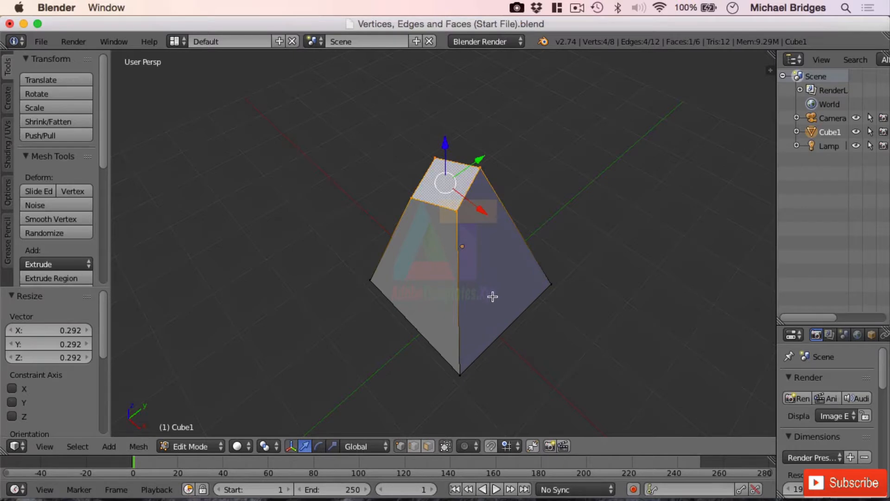
click(415, 447)
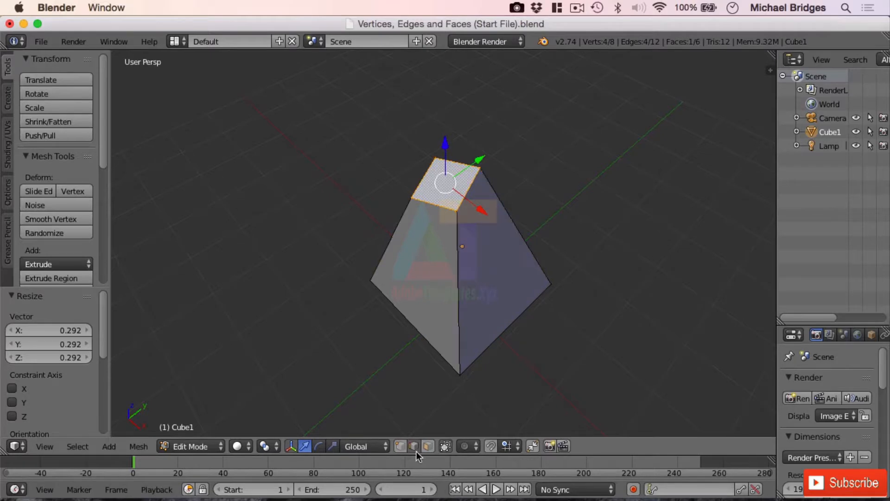
right_click(457, 259)
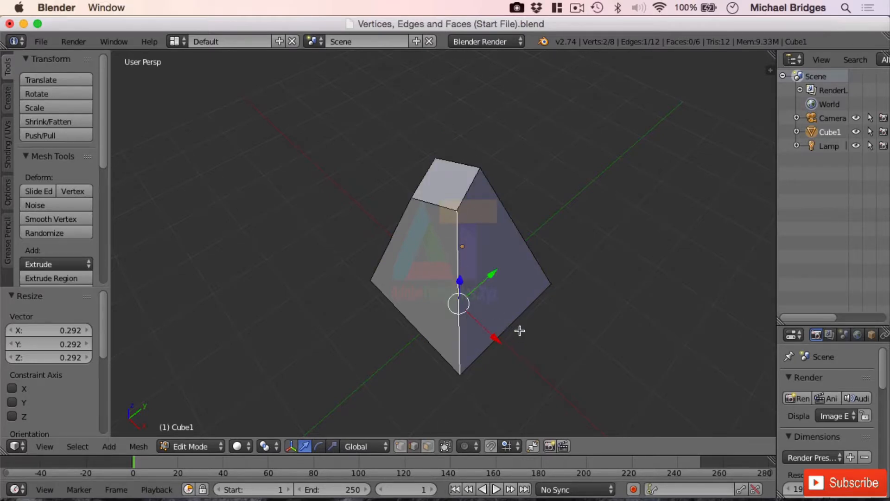
click(140, 447)
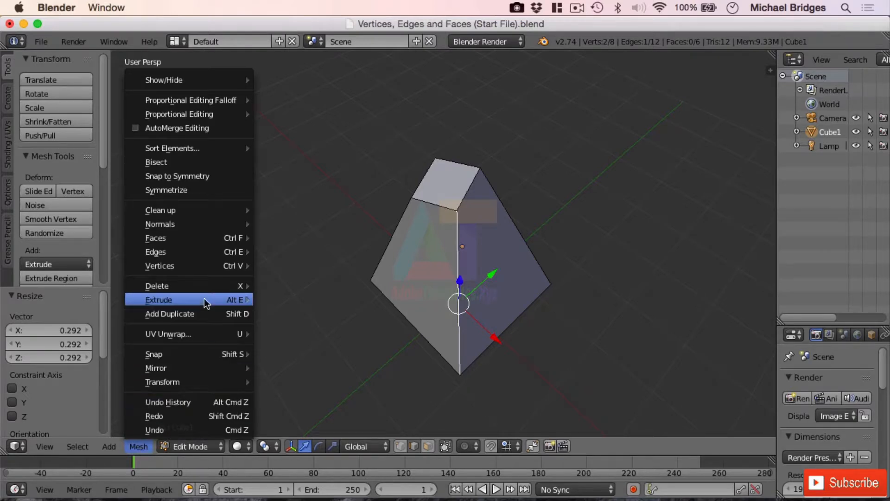
mouse_move(165, 289)
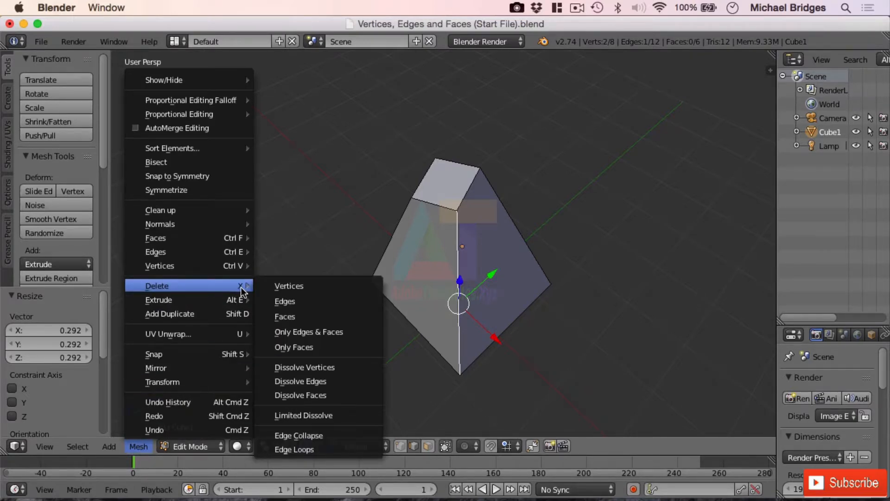
click(294, 304)
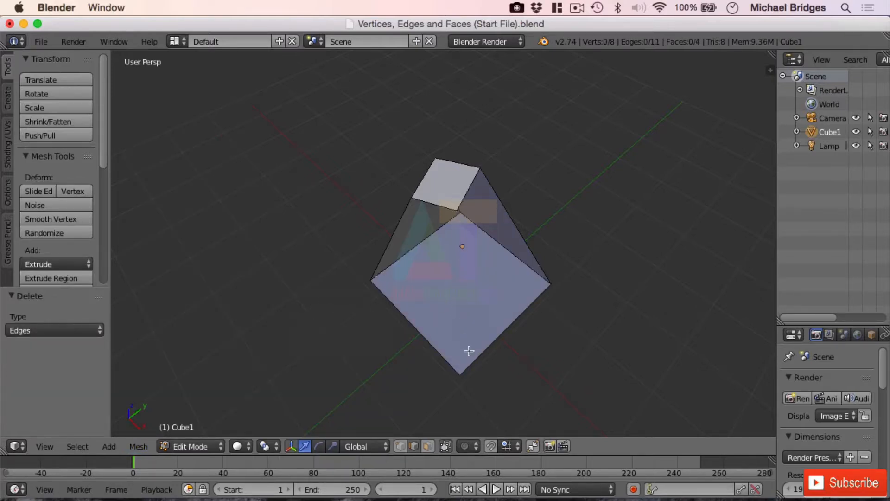
Switch to vertex selection and delete the front bottom corner vertex of the opened mesh
middle_drag(469, 351, 528, 303)
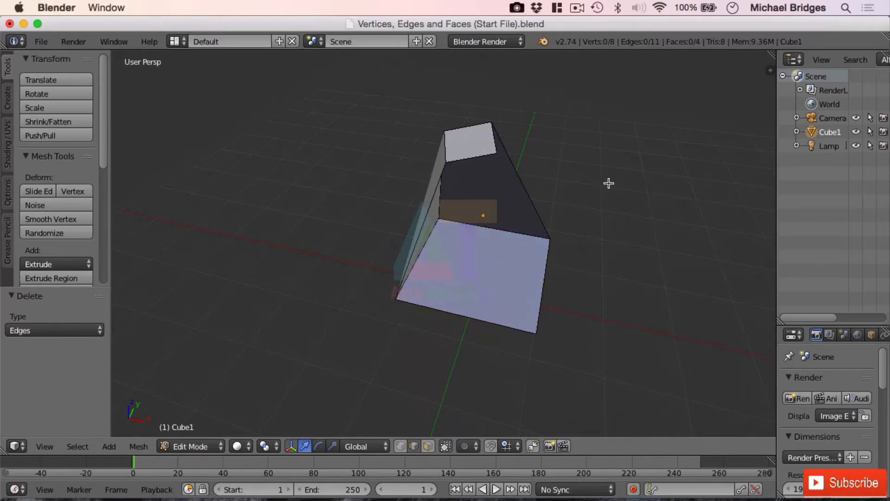
middle_drag(608, 183, 587, 185)
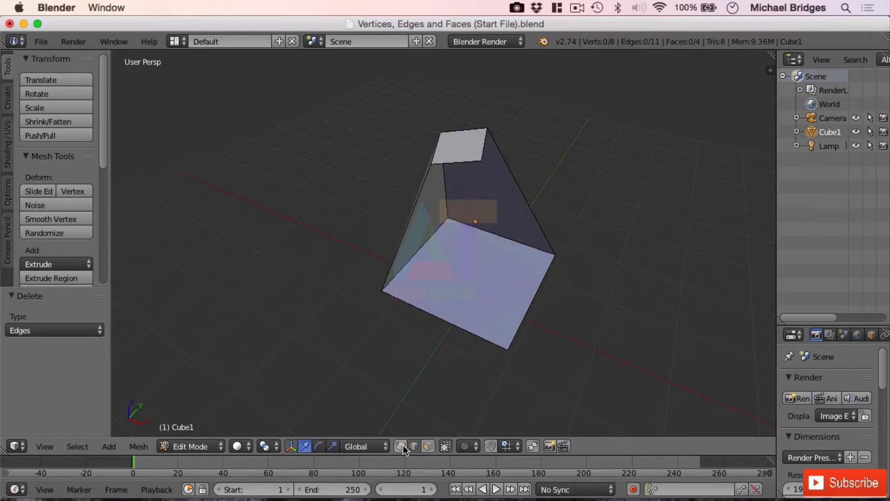
right_click(510, 349)
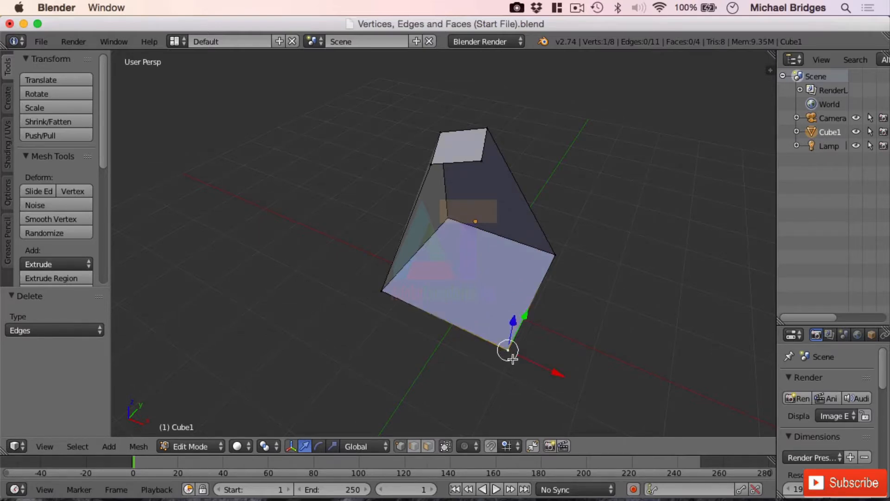
key(x)
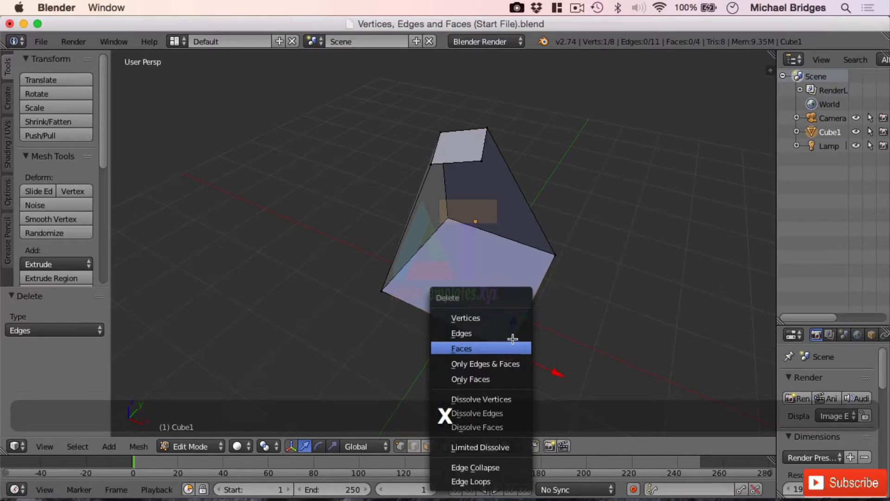
click(505, 317)
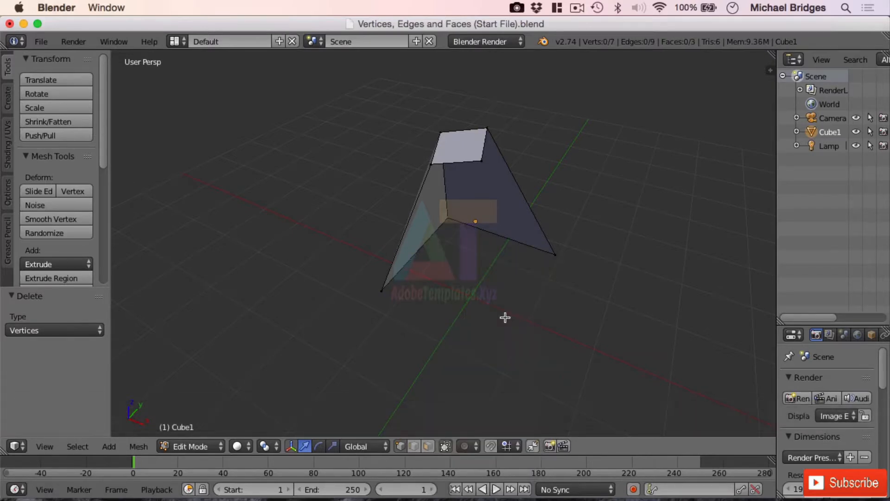
Create an edge between the top face's free front corner and the left bottom corner with Make Edge/Face
right_click(481, 160)
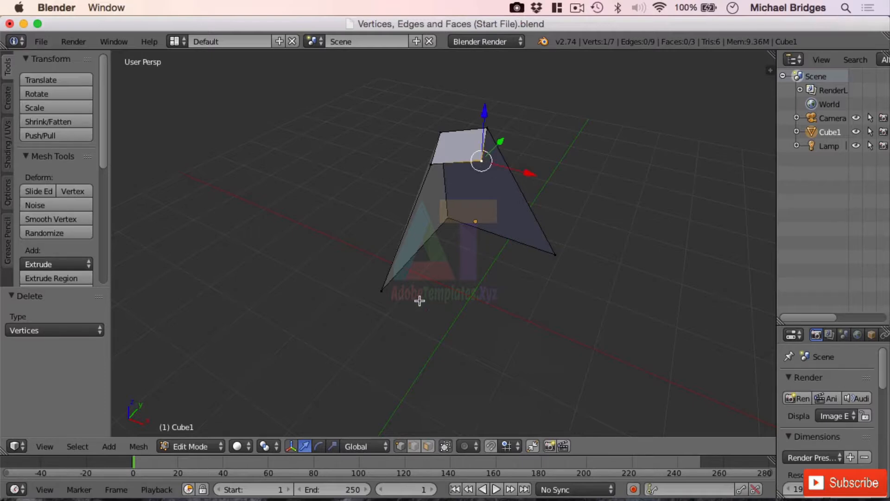
shift+right_click(381, 289)
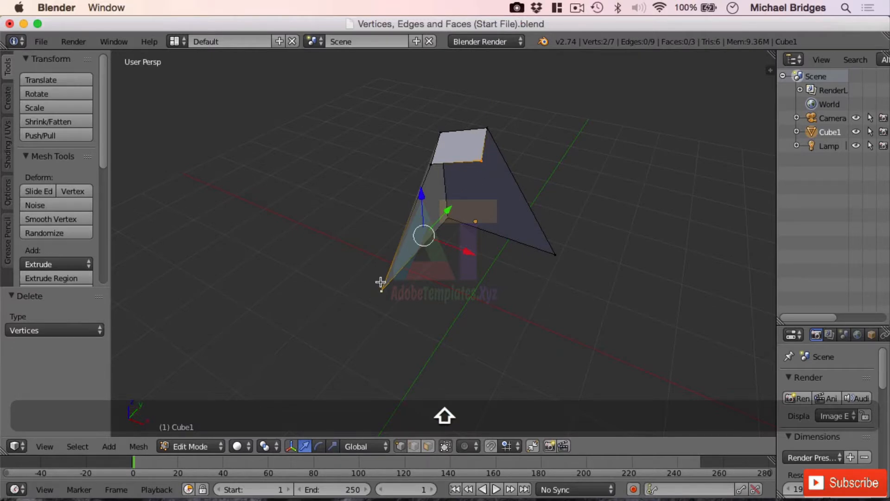
click(139, 446)
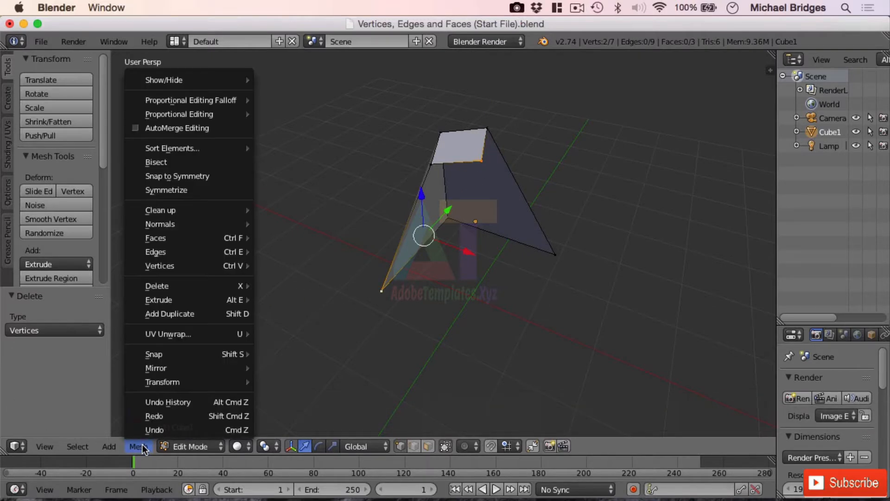
mouse_move(217, 248)
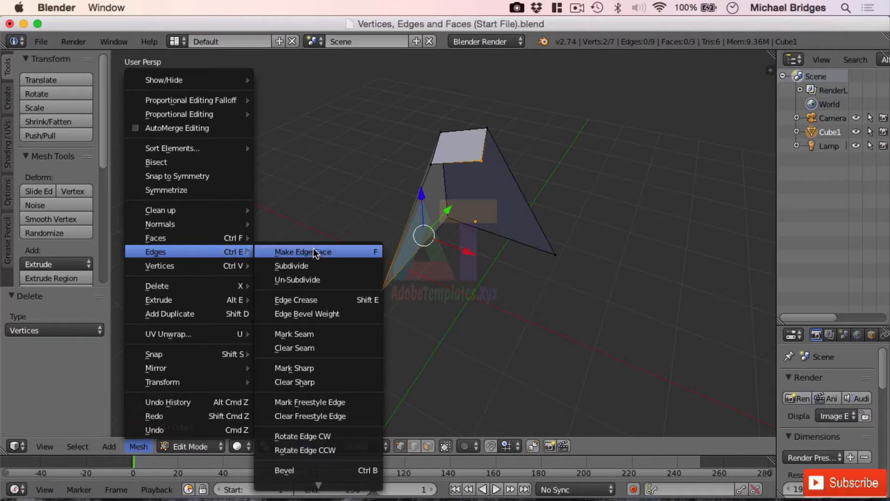
click(365, 255)
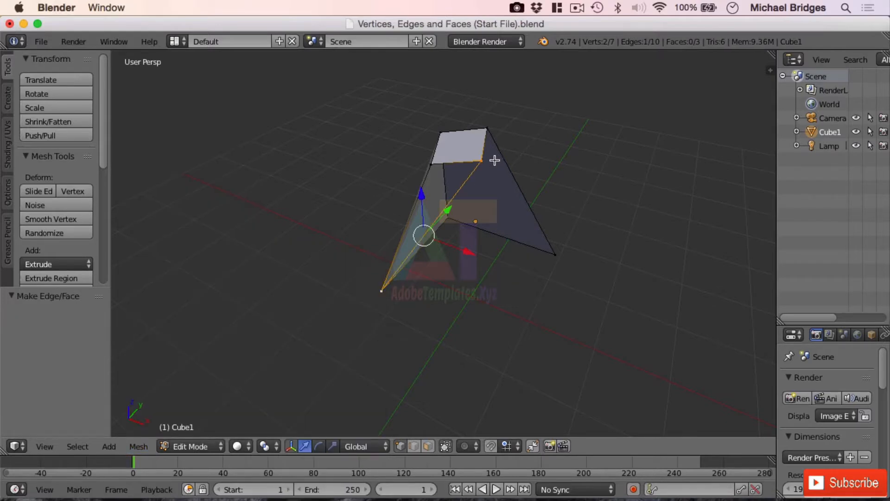
Join the left and right bottom corners with an edge, and connect the right bottom corner to the top face's free front corner
click(386, 277)
right_click(380, 289)
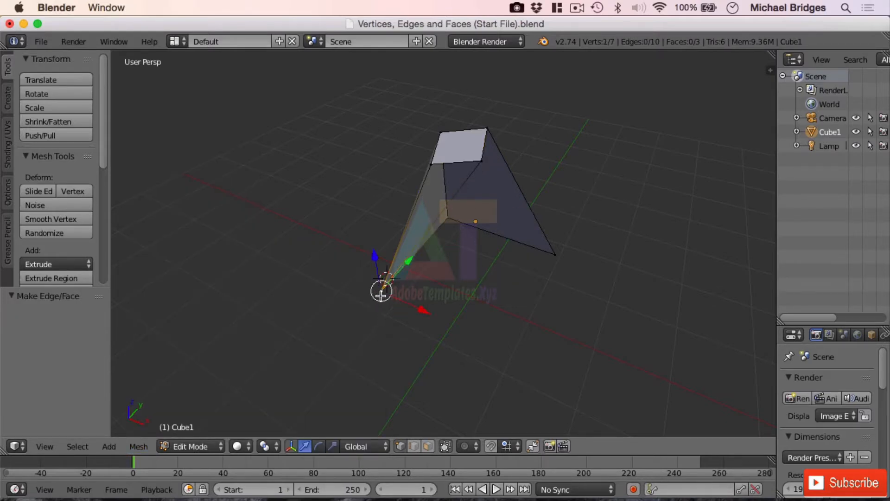
shift+right_click(555, 254)
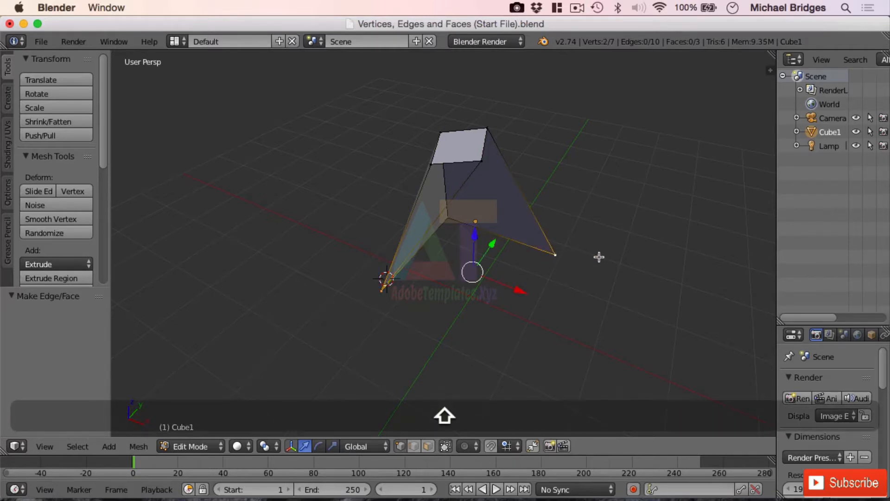
key(f)
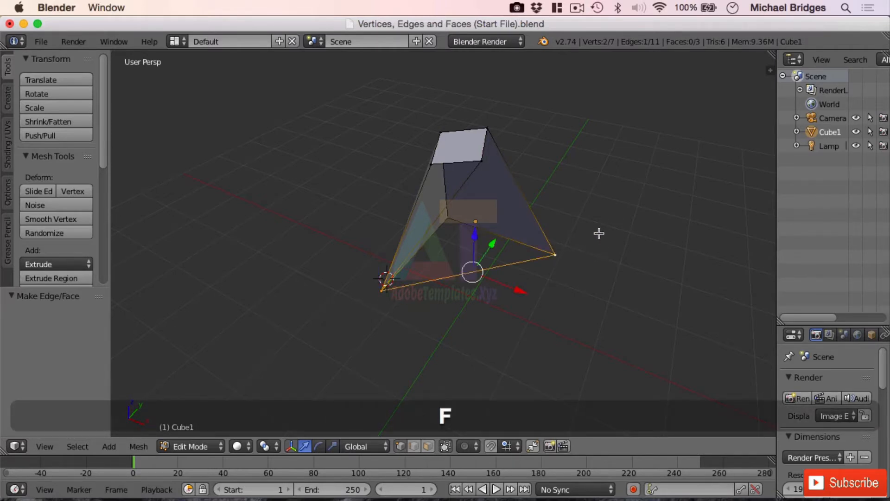
right_click(556, 255)
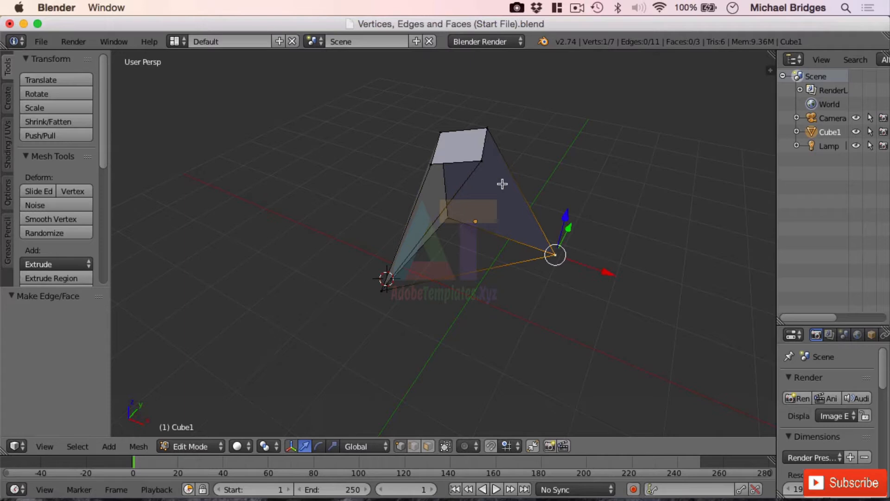
shift+right_click(482, 160)
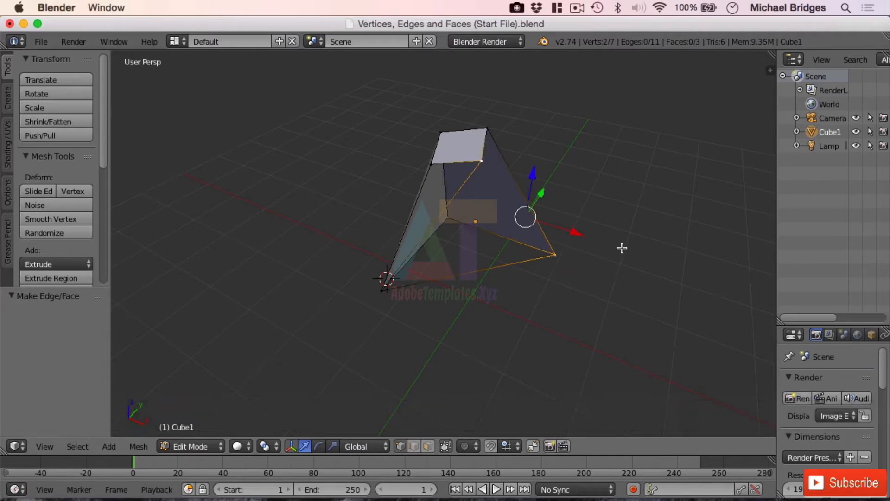
key(f)
Add the adjacent top corner to the selected vertices and fill the three with a triangular face on the open right side
middle_drag(649, 214, 566, 269)
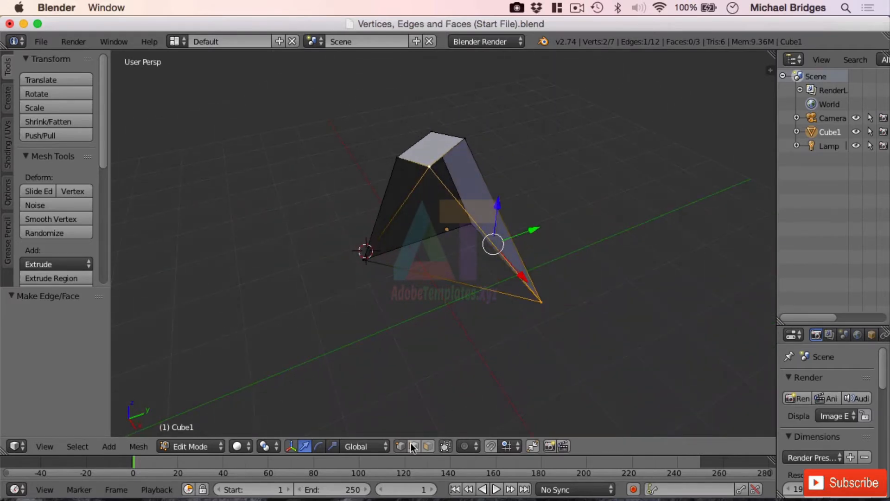
shift+right_click(464, 138)
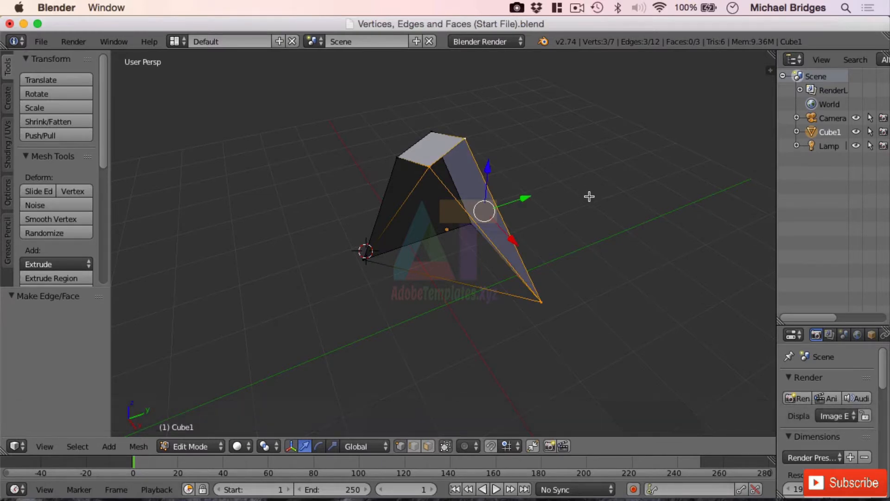
middle_drag(588, 197, 637, 197)
middle_drag(596, 211, 581, 206)
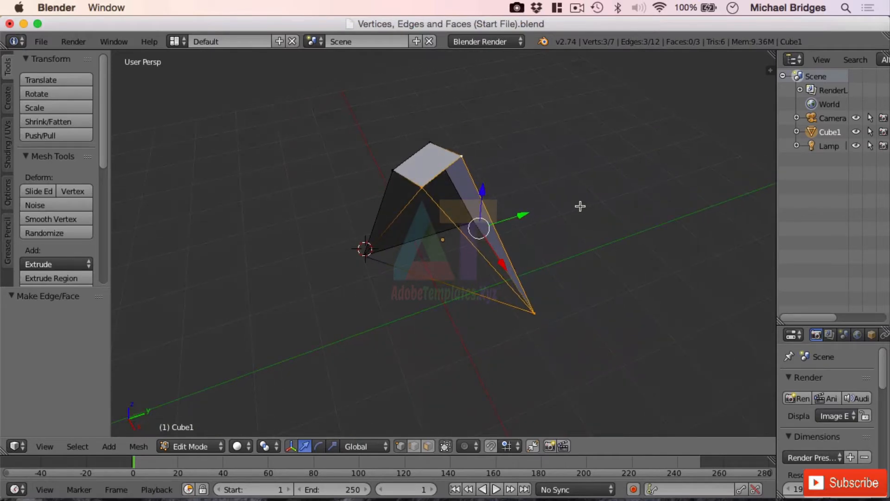
key(f)
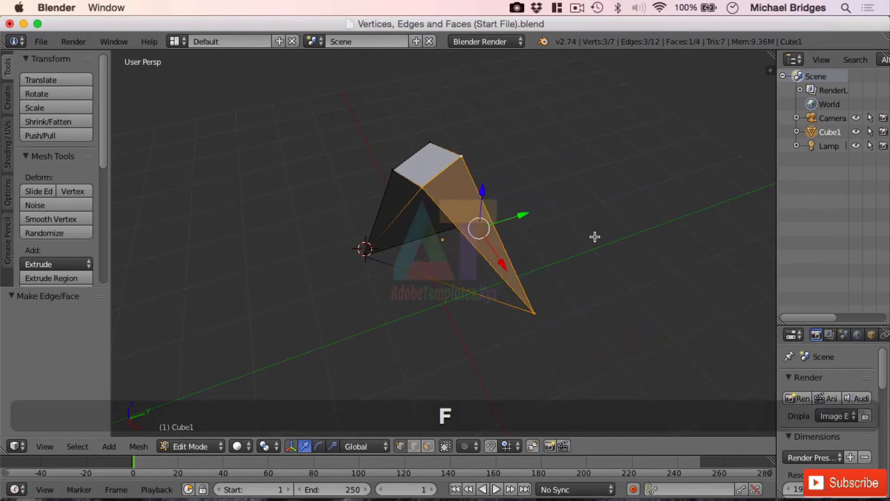
Select the top face's two front corners and the left bottom corner, and fill them with a triangular face on the open left side
middle_drag(549, 255, 629, 215)
right_click(481, 129)
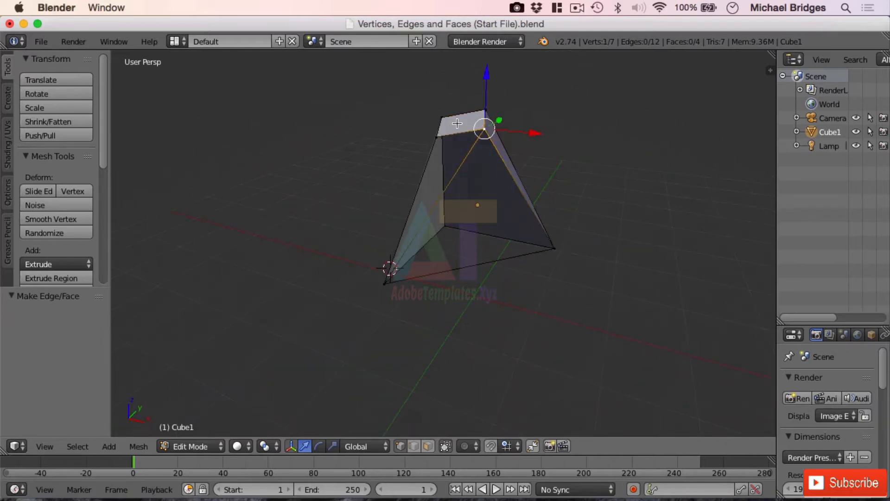
shift+right_click(439, 139)
shift+right_click(383, 281)
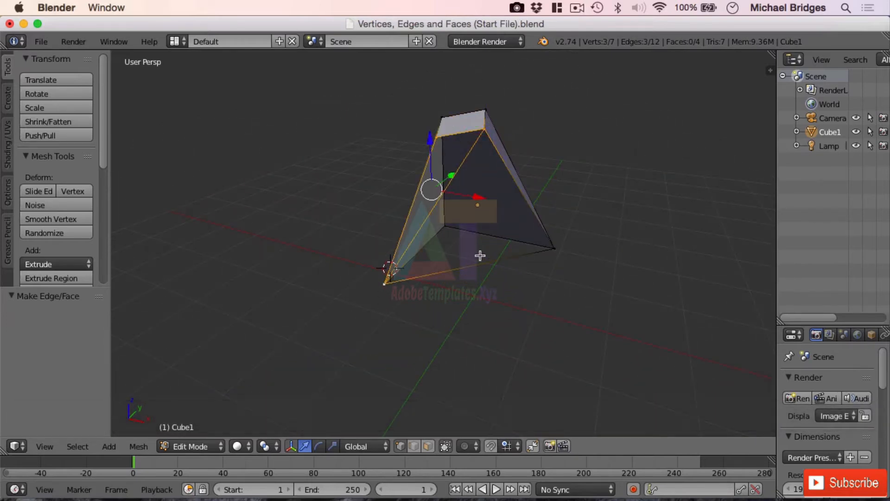
key(f)
Select the right and left bottom corners and the top face's front corner between them, and fill the front opening with a triangular face
right_click(555, 249)
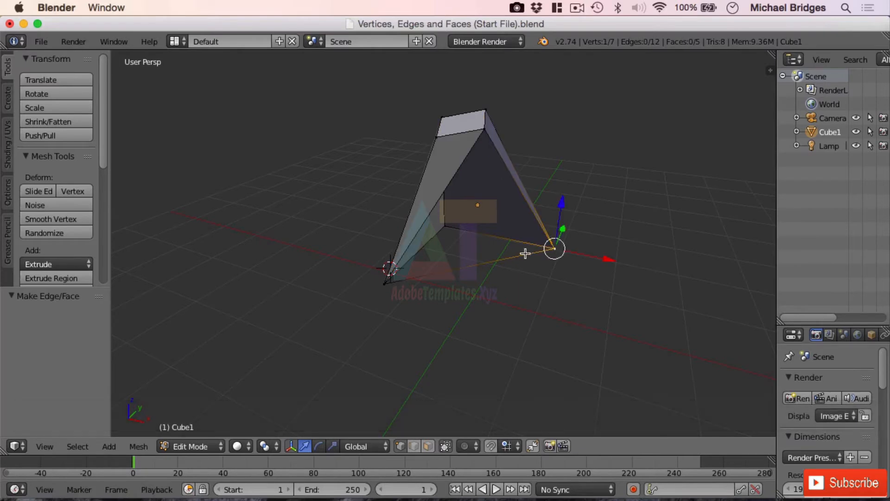
shift+right_click(386, 282)
shift+right_click(482, 129)
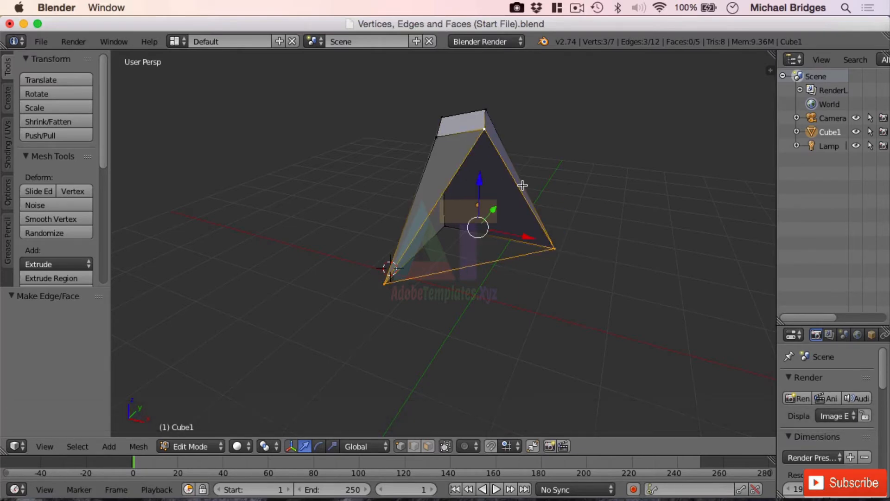
key(f)
Add the remaining back bottom corner to the selected vertices and close the mesh's open underside with Make Edge/Face
middle_drag(403, 284, 555, 91)
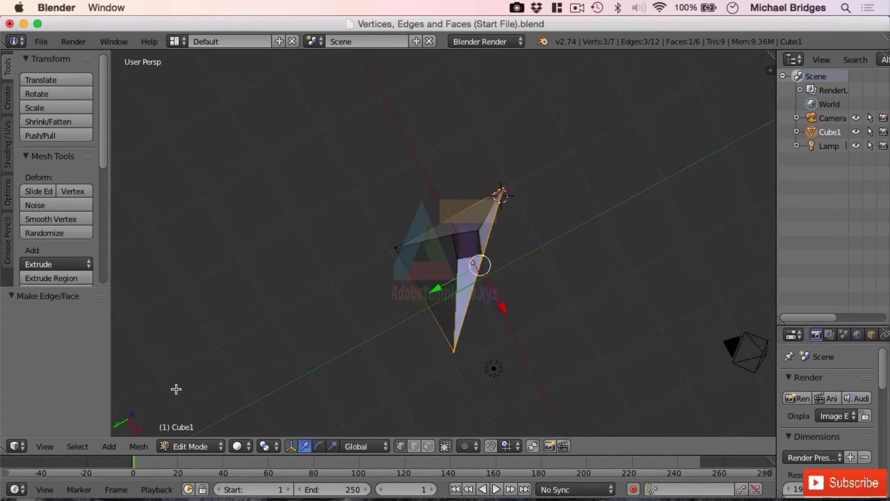
shift+right_click(395, 248)
key(f)
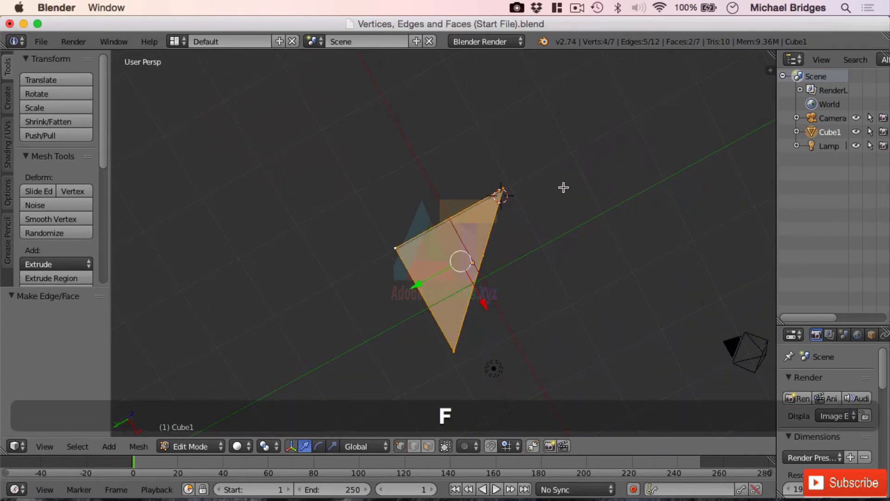
middle_drag(564, 187, 389, 411)
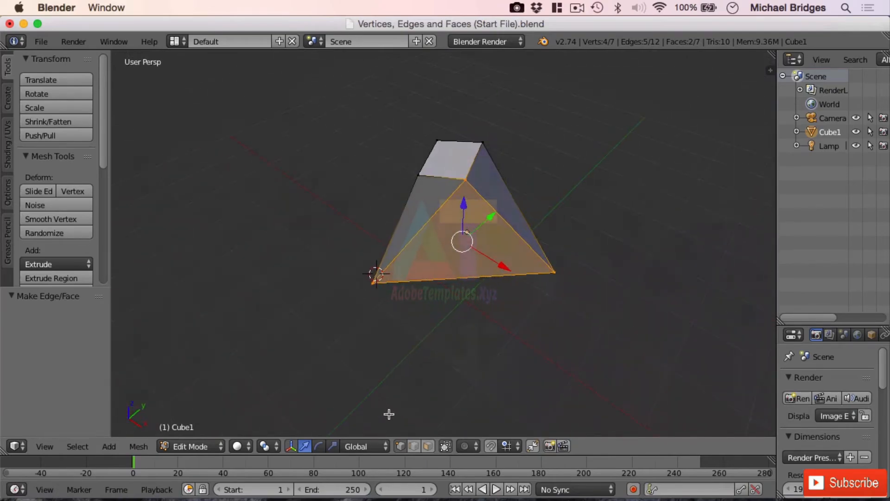